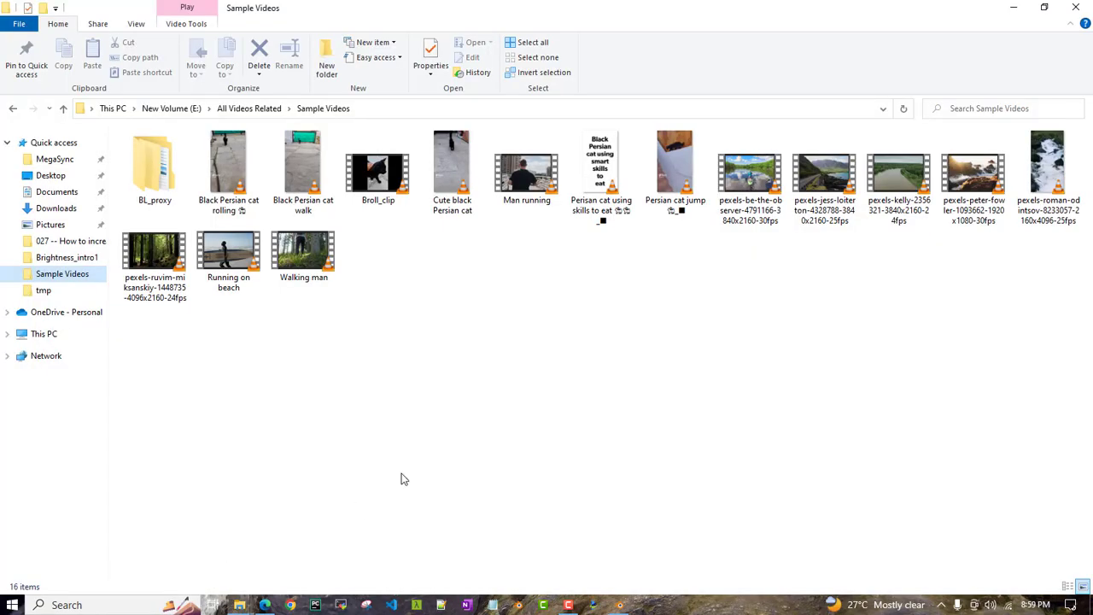
# Drag the pexels-ruvim-miksanskiy forest video from Sample Videos onto the Video Sequencer timeline
pyautogui.moveTo(161, 270); pyautogui.dragTo(140, 419)
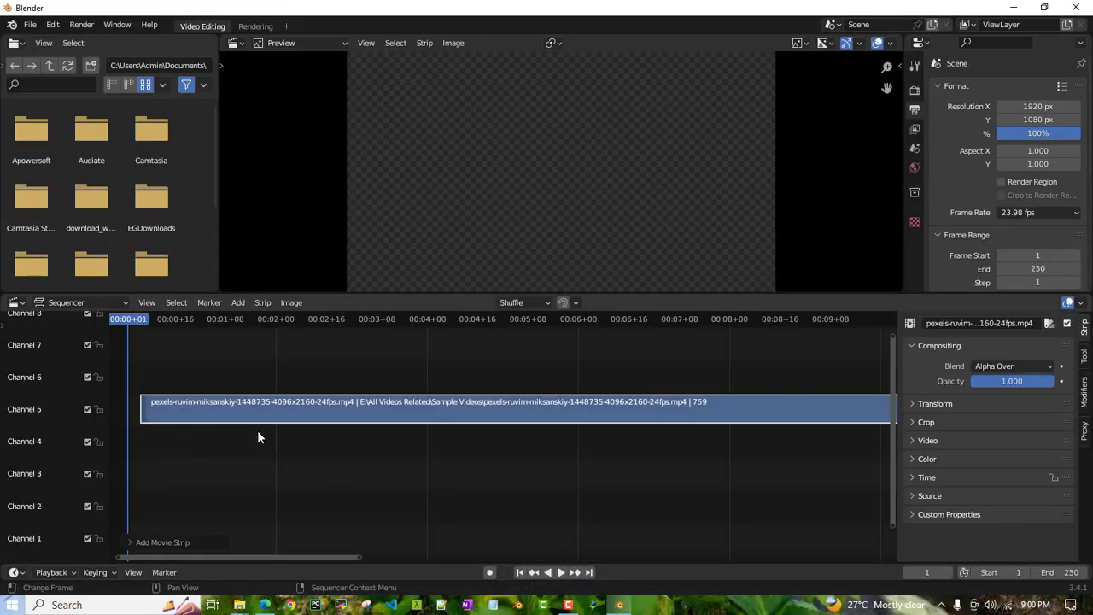
# Zoom out the timeline and slide the forest strip so it starts at frame 1
pyautogui.scroll(-4, 302, 427)
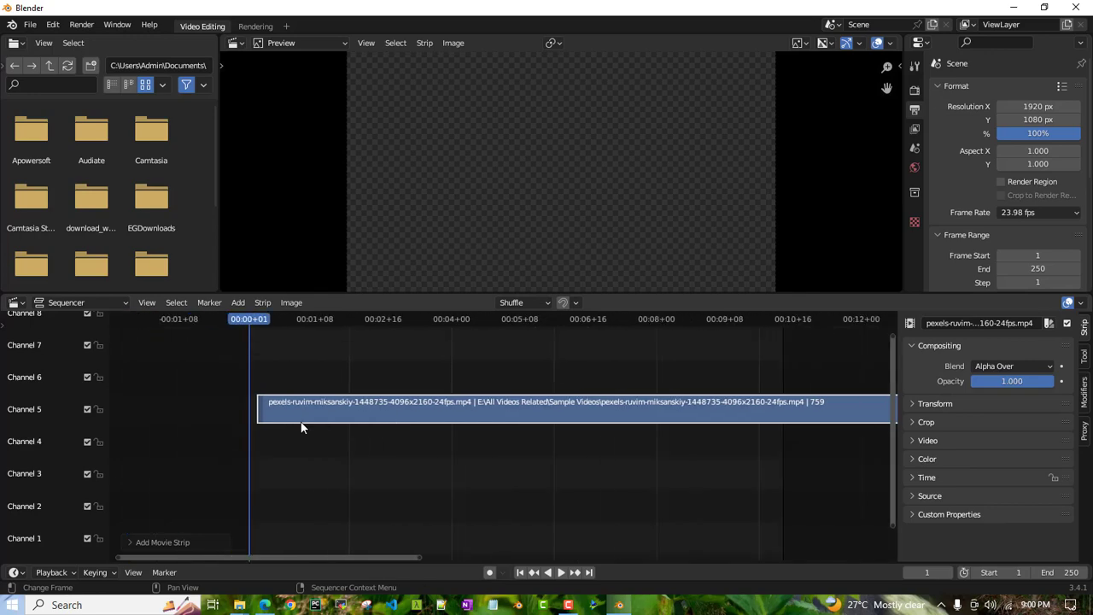
pyautogui.moveTo(303, 422); pyautogui.dragTo(448, 502)
pyautogui.scroll(-3, 448, 501)
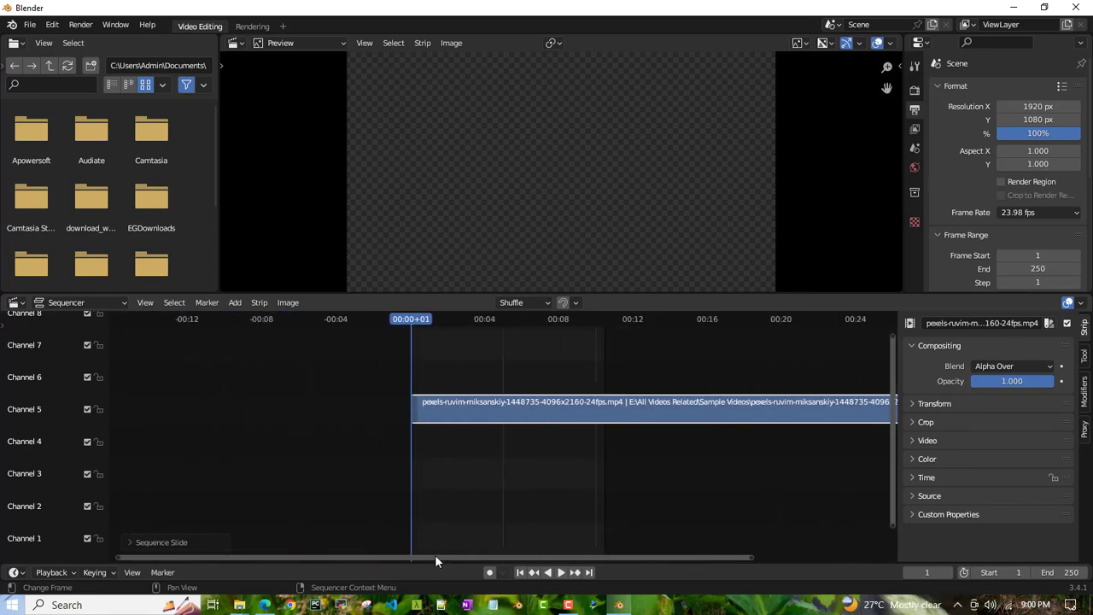
pyautogui.moveTo(434, 555); pyautogui.dragTo(618, 556)
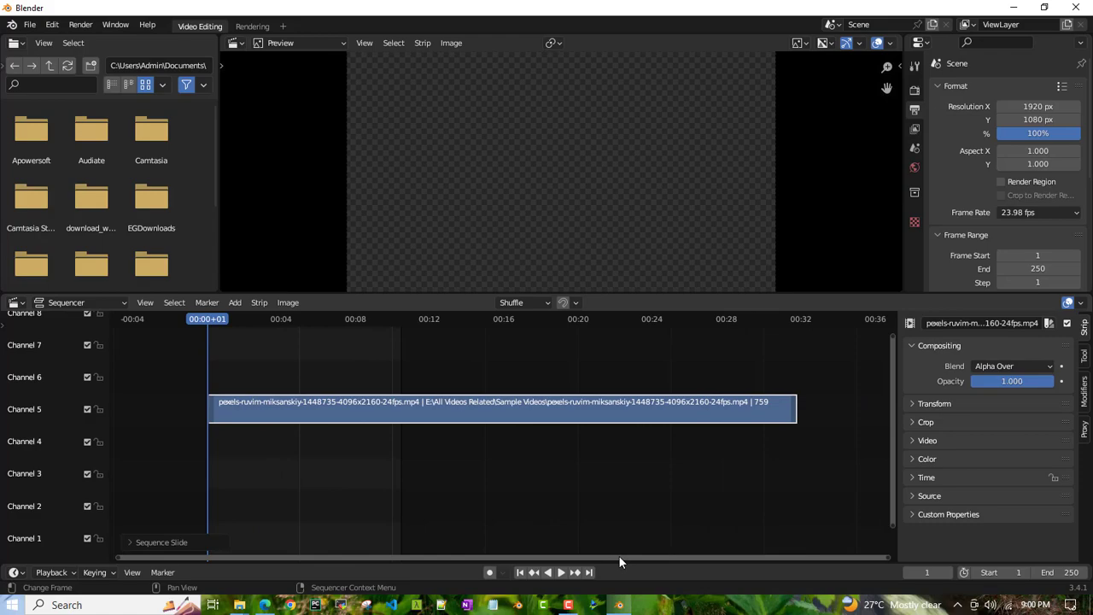
# Play the forest clip in the preview and scrub through it to its end
pyautogui.press('space')
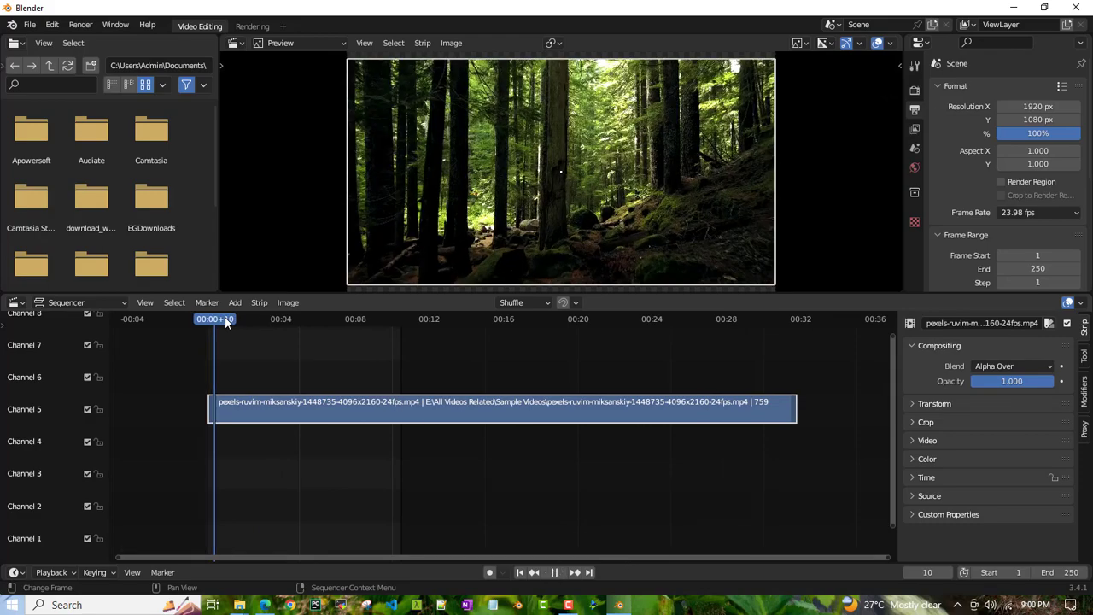
pyautogui.moveTo(225, 322); pyautogui.dragTo(359, 338)
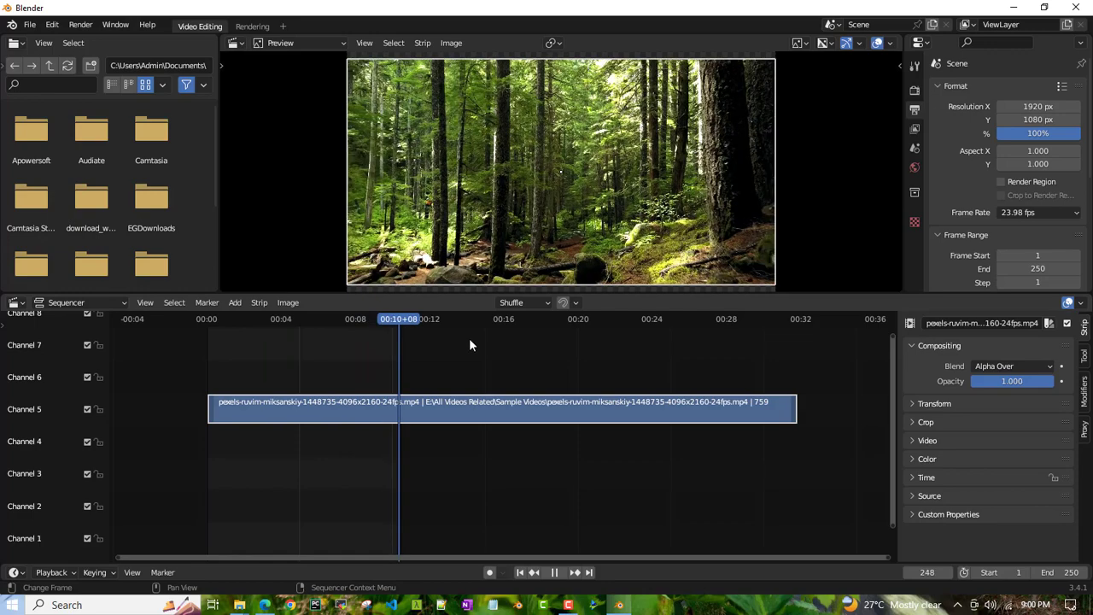
pyautogui.click(732, 330)
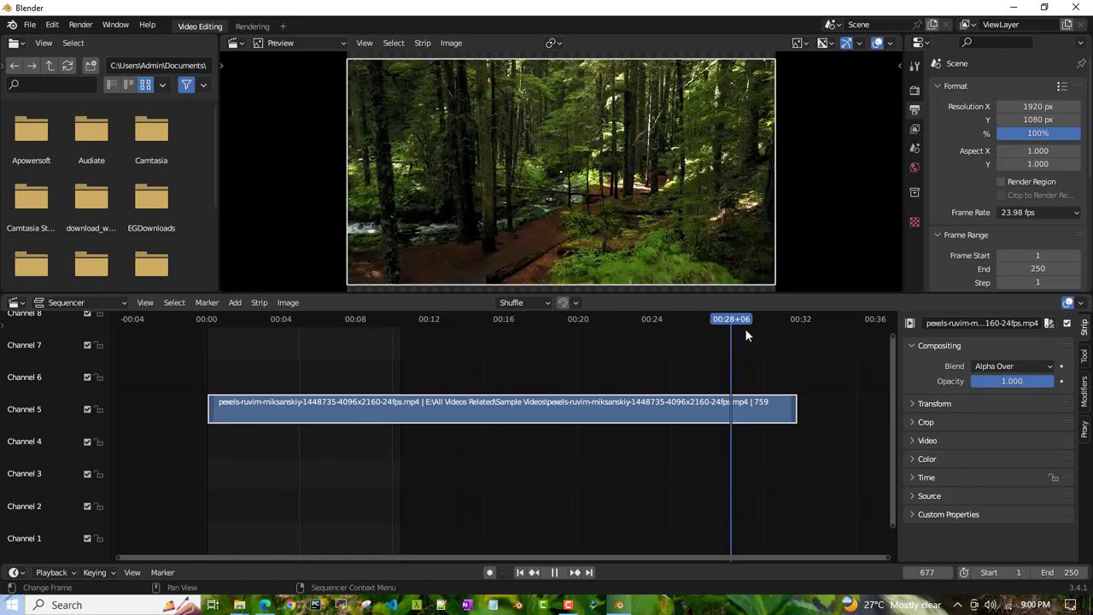
pyautogui.moveTo(745, 328); pyautogui.dragTo(260, 367)
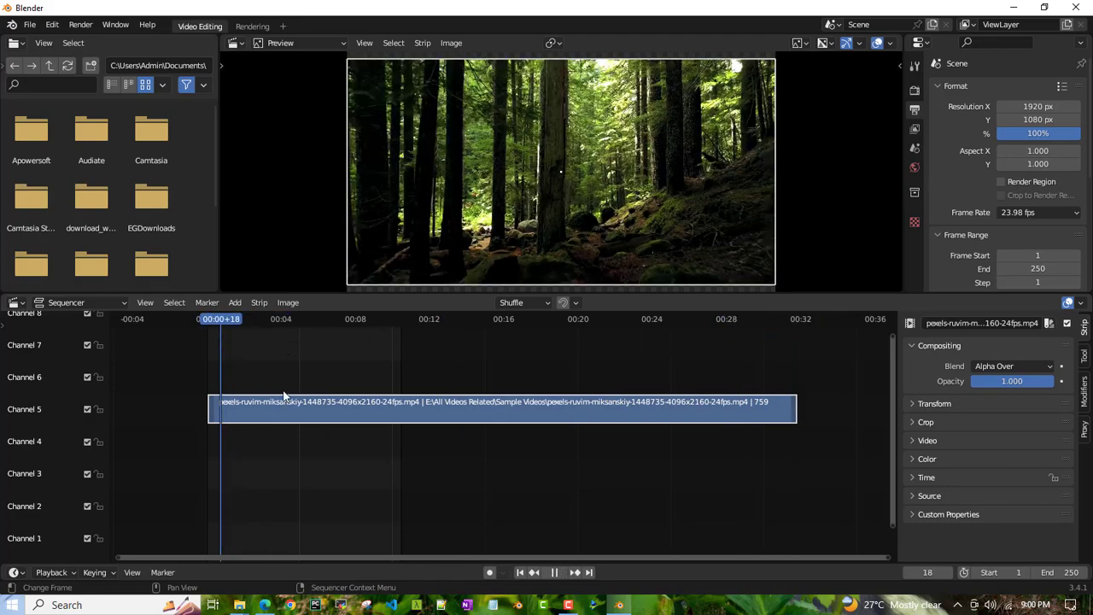
# Set the preview range to the strip and the scene end frame to 760
pyautogui.rightClick(464, 418)
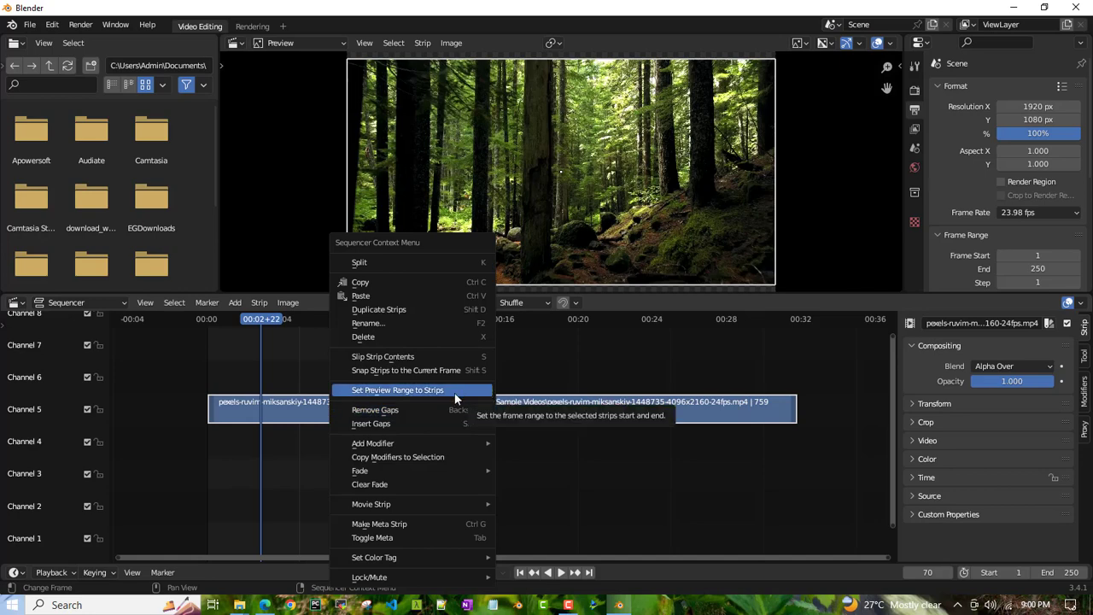
pyautogui.click(387, 390)
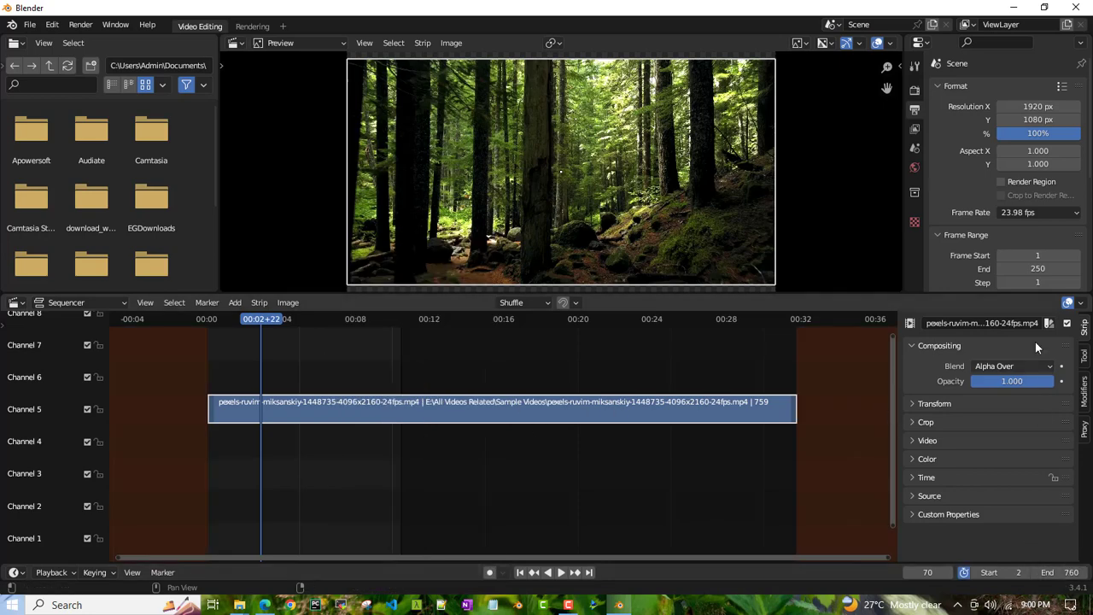
pyautogui.click(1043, 272)
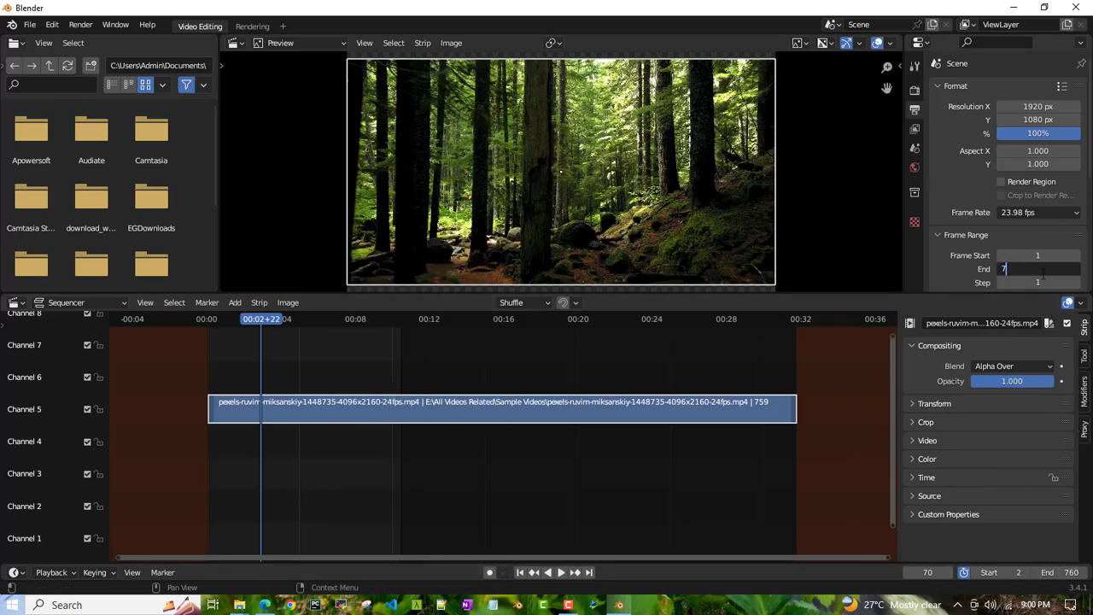
pyautogui.write('760')
pyautogui.press('Return')
# Replay the clip from its start, then show the sidebar's Modifiers tab
pyautogui.moveTo(237, 318); pyautogui.dragTo(216, 321)
pyautogui.press('space')
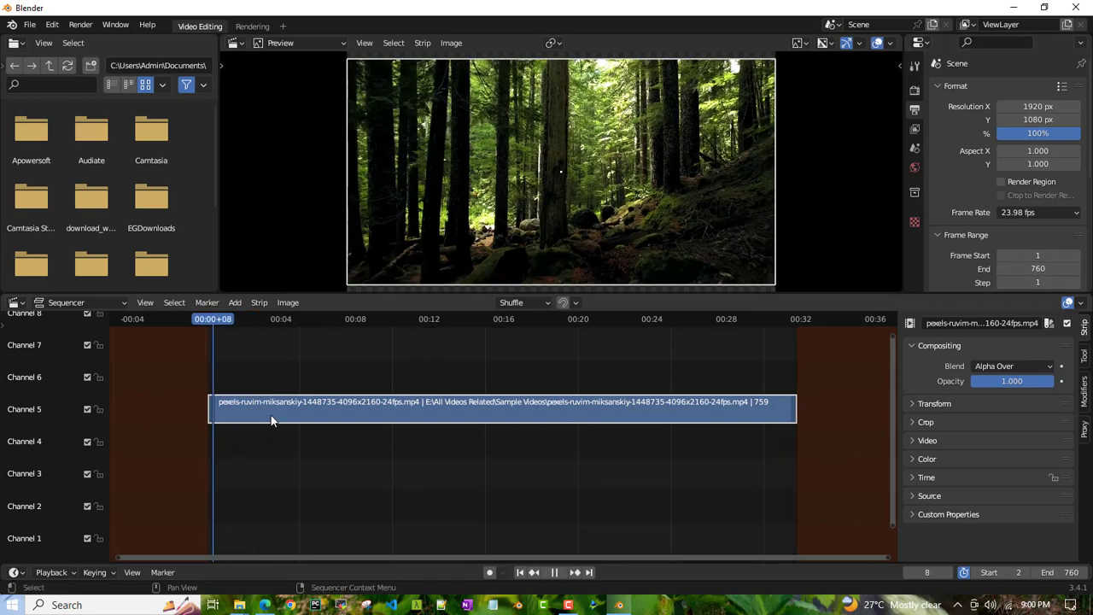
pyautogui.press('space')
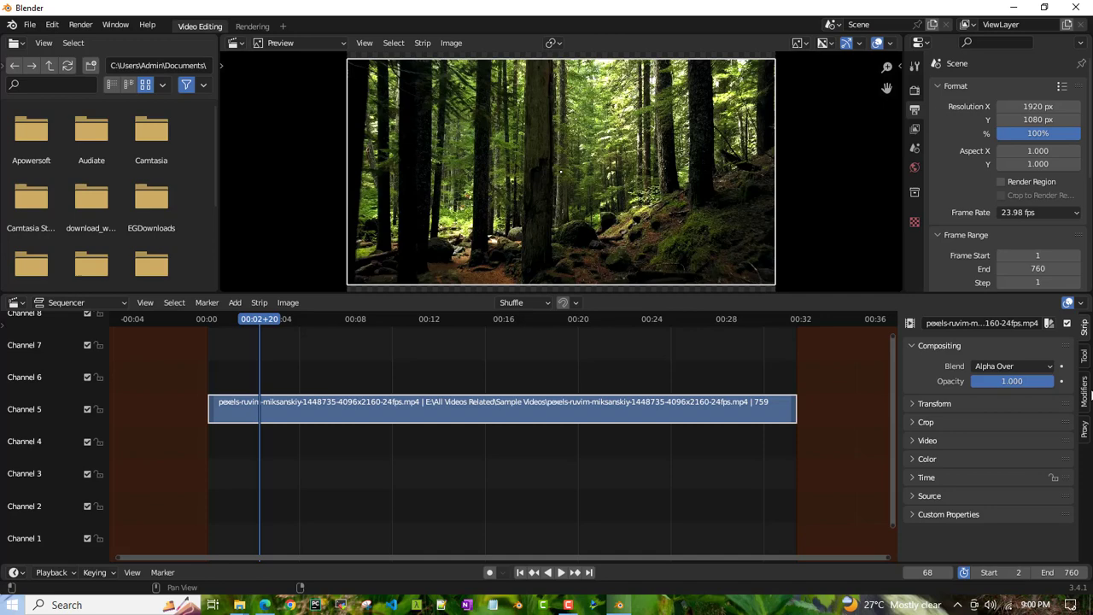
pyautogui.click(1084, 401)
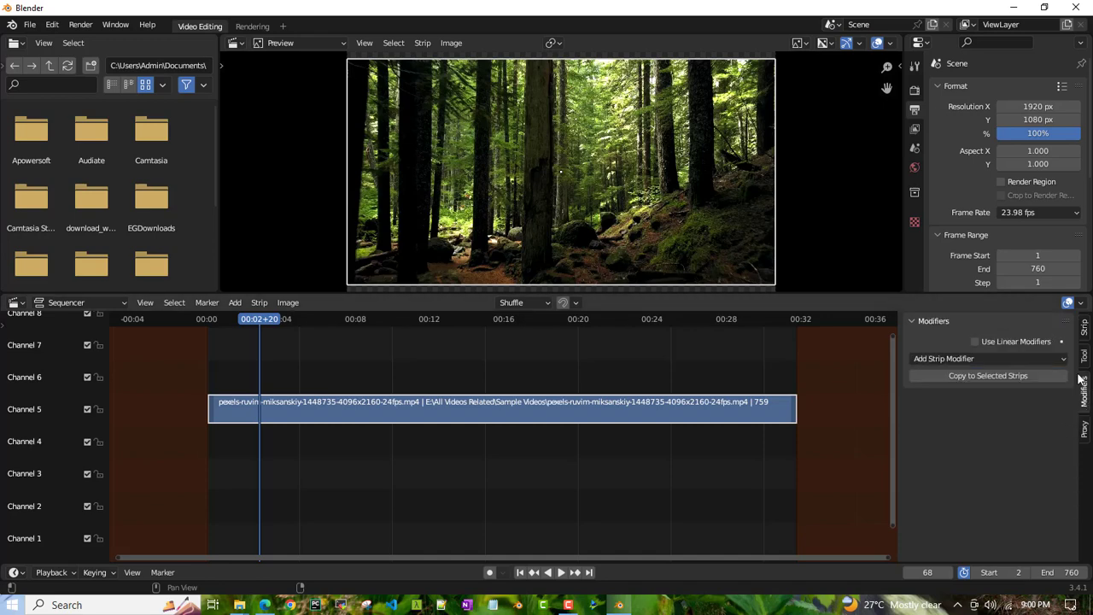
# Add a Bright/Contrast strip modifier to the forest clip from the sidebar's Modifiers tab
pyautogui.press('n')
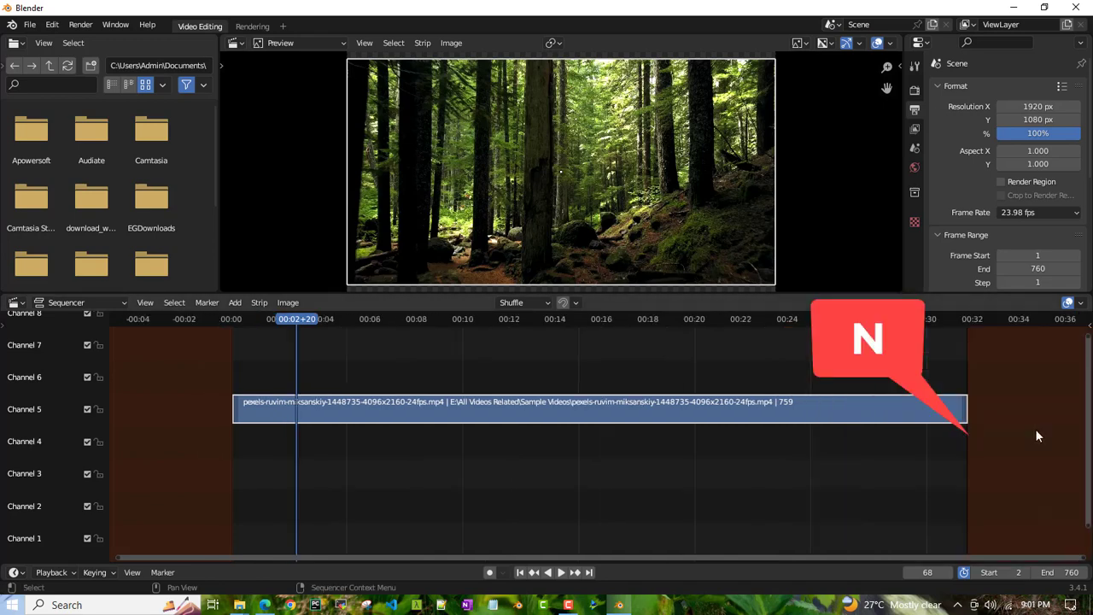
pyautogui.press('n')
pyautogui.click(1055, 361)
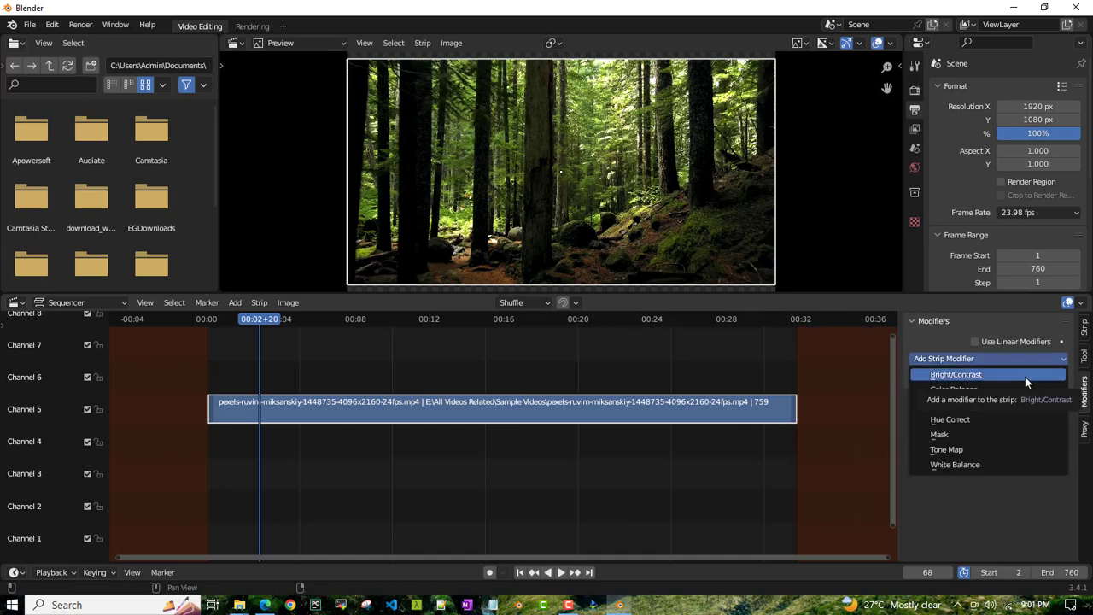
pyautogui.click(1026, 377)
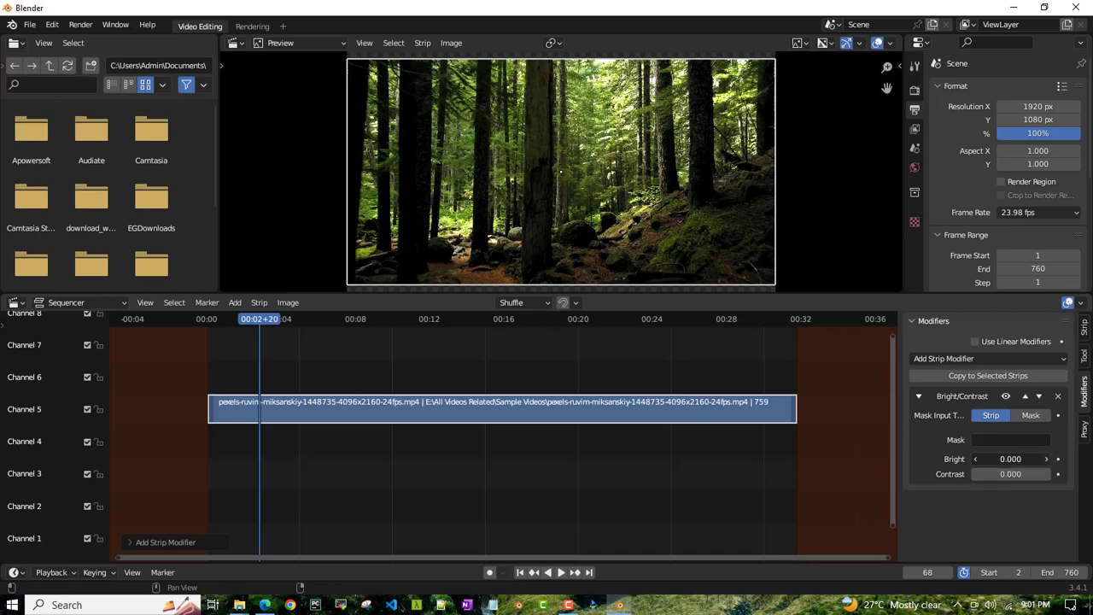
# Set the Bright/Contrast modifier's Bright to 20 and Contrast to 20
pyautogui.click(1045, 459)
pyautogui.click(1045, 460)
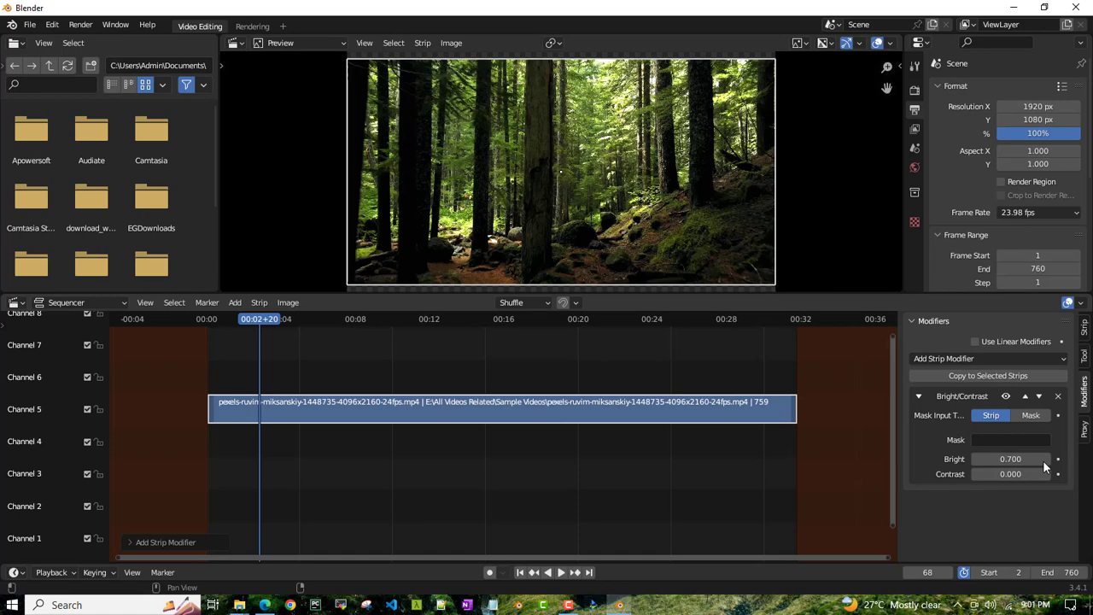
pyautogui.click(1046, 460)
pyautogui.click(1046, 459)
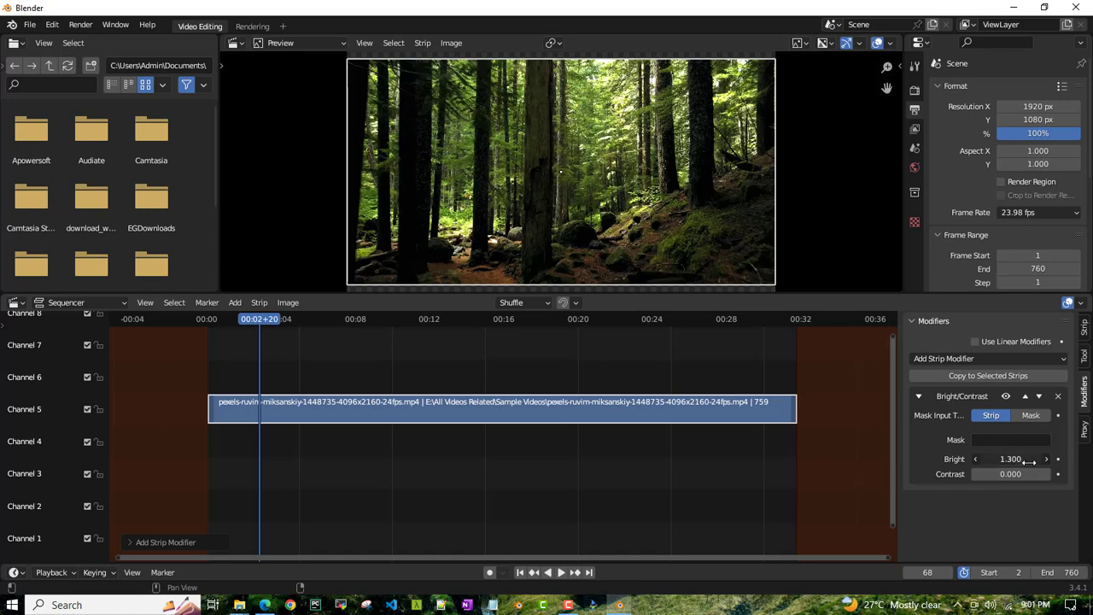
pyautogui.press('Return')
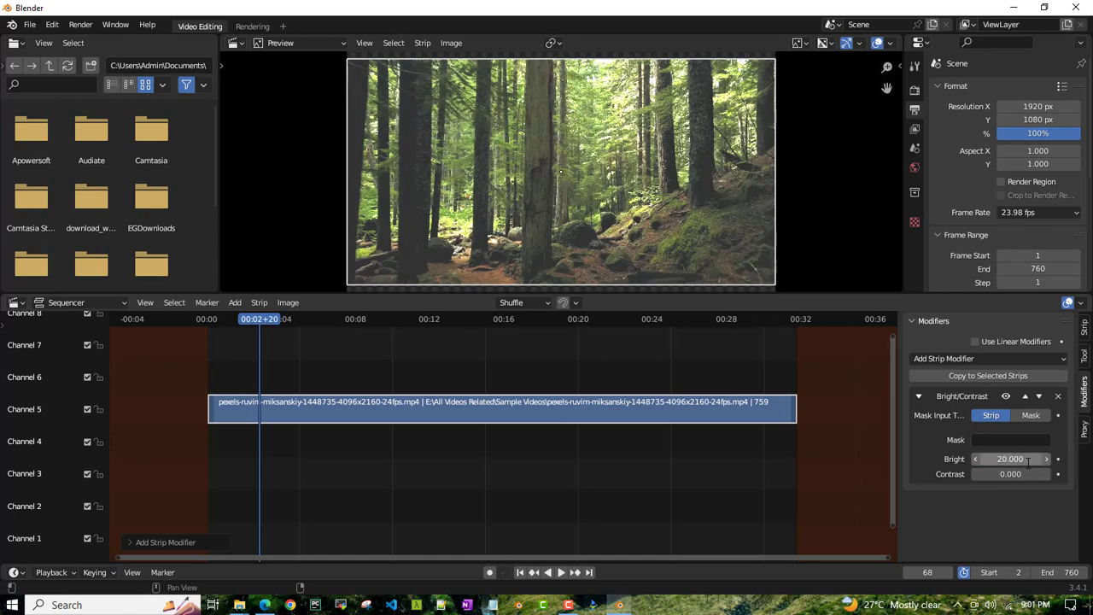
pyautogui.click(1010, 474)
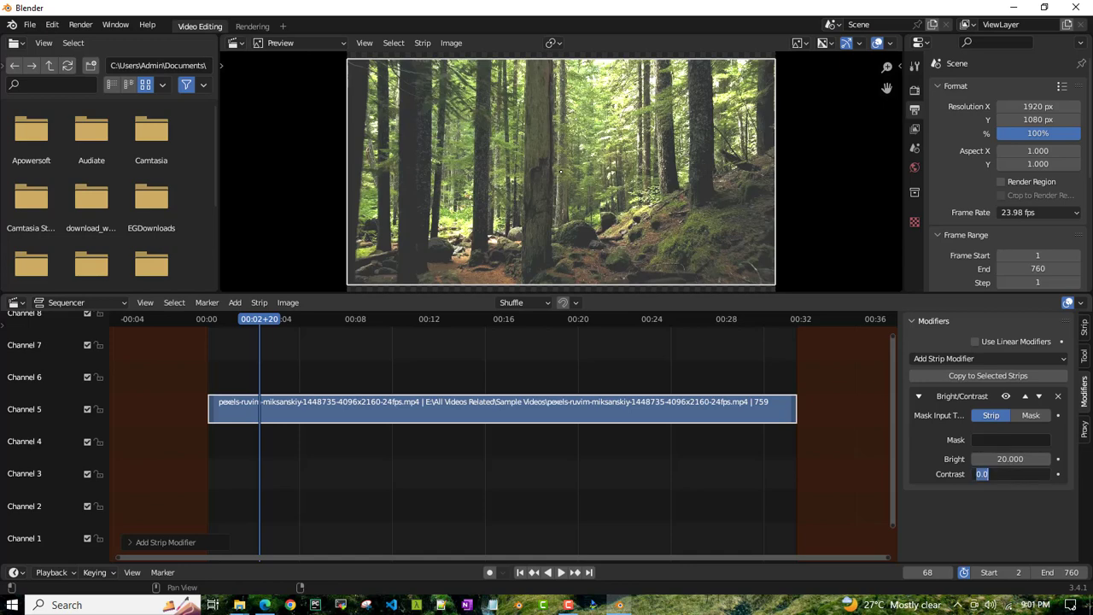
pyautogui.press('Return')
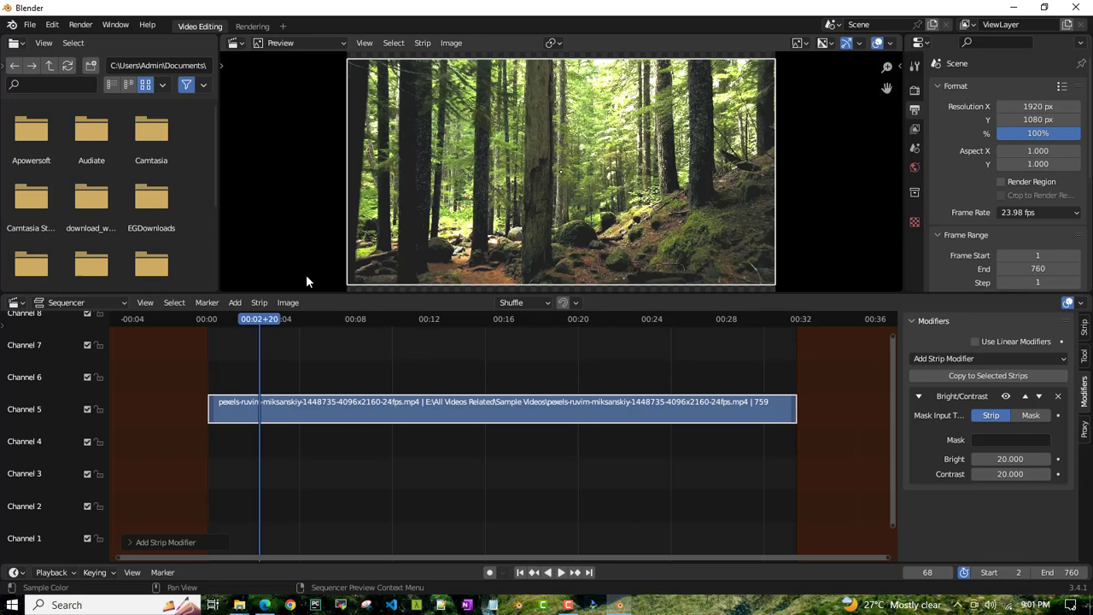
pyautogui.moveTo(248, 318); pyautogui.dragTo(231, 317)
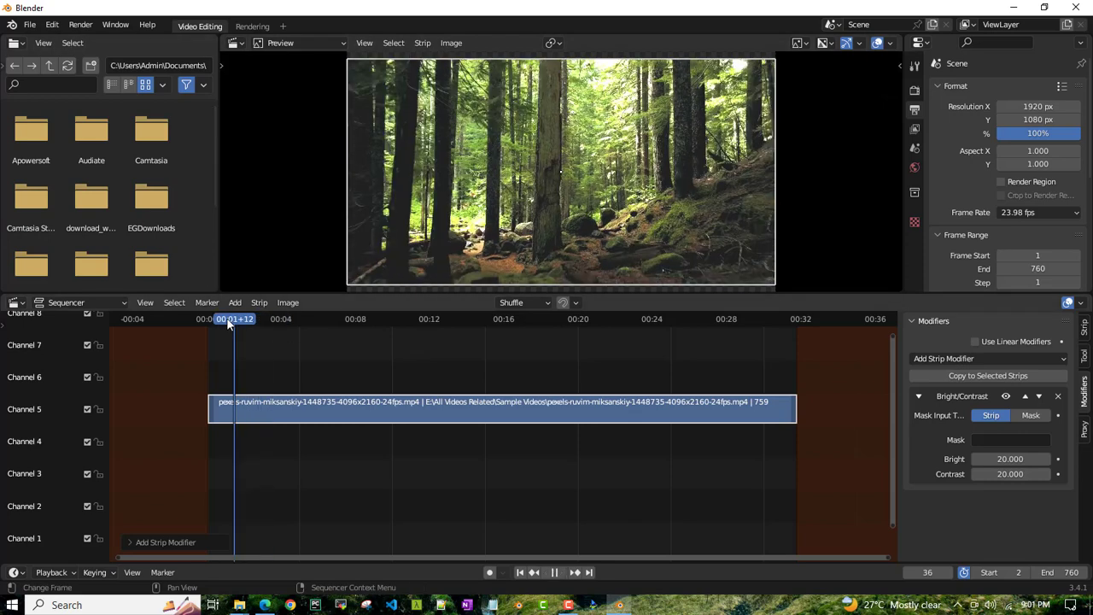
pyautogui.press('space')
pyautogui.press('space')
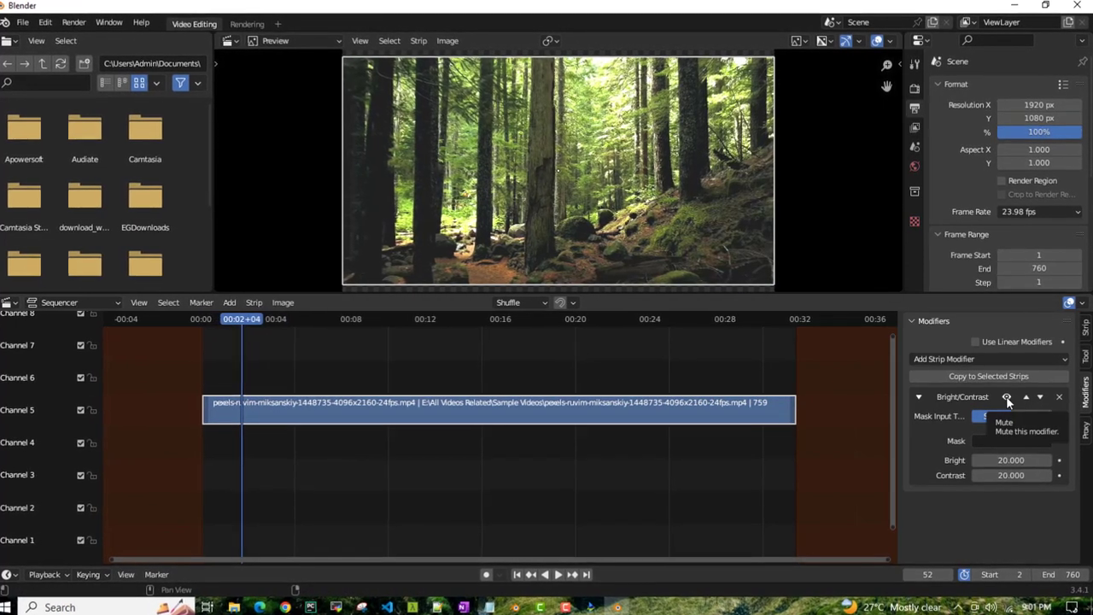
pyautogui.click(1007, 398)
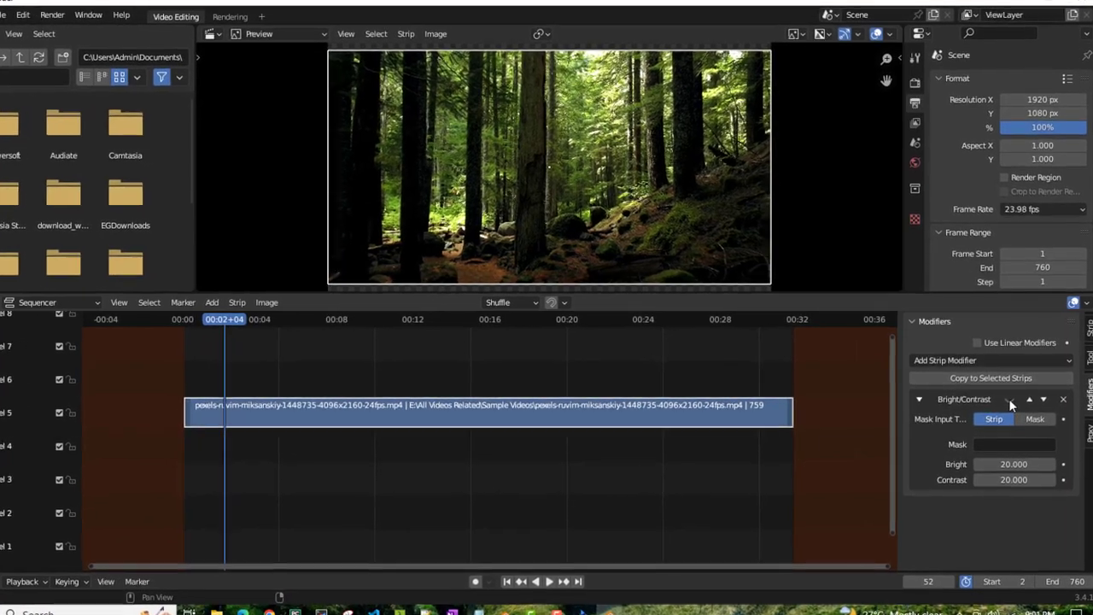
pyautogui.click(1010, 400)
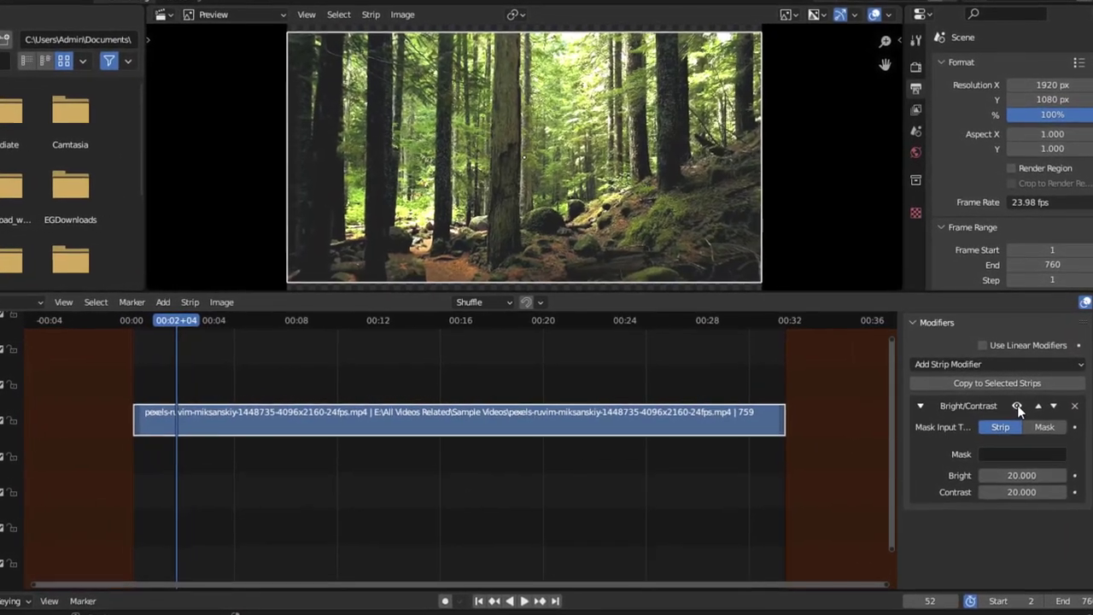
pyautogui.click(1016, 405)
pyautogui.click(1022, 408)
pyautogui.click(1023, 410)
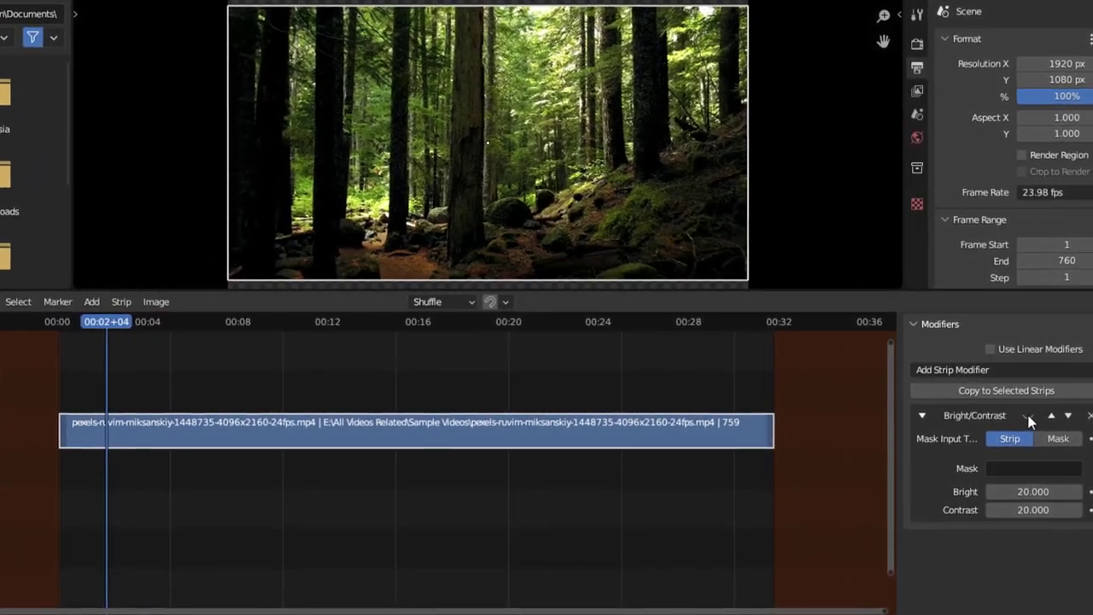
pyautogui.click(1030, 417)
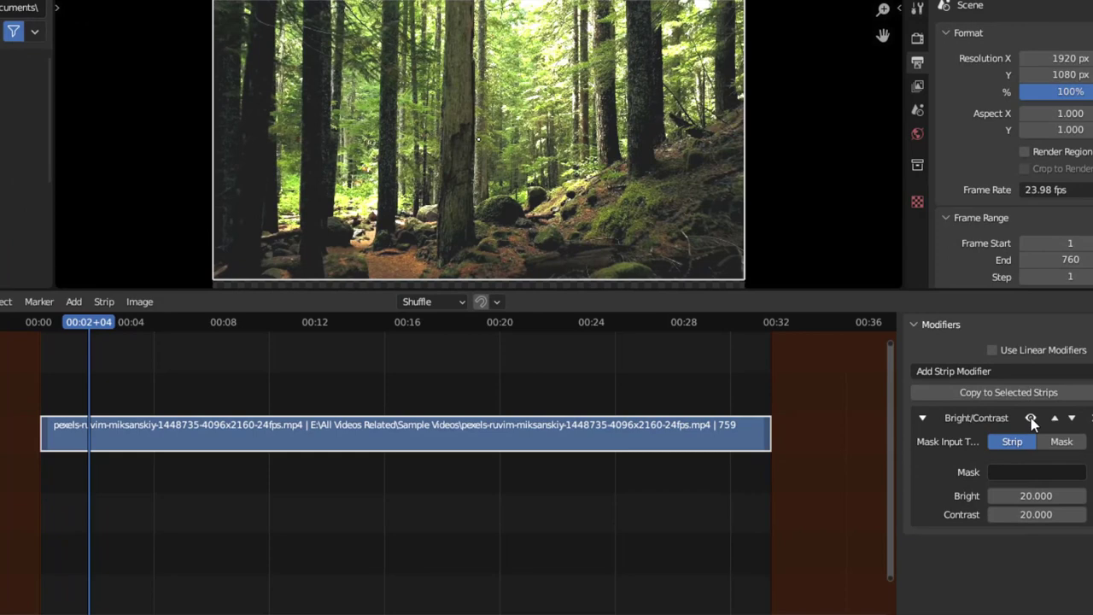
pyautogui.click(1031, 417)
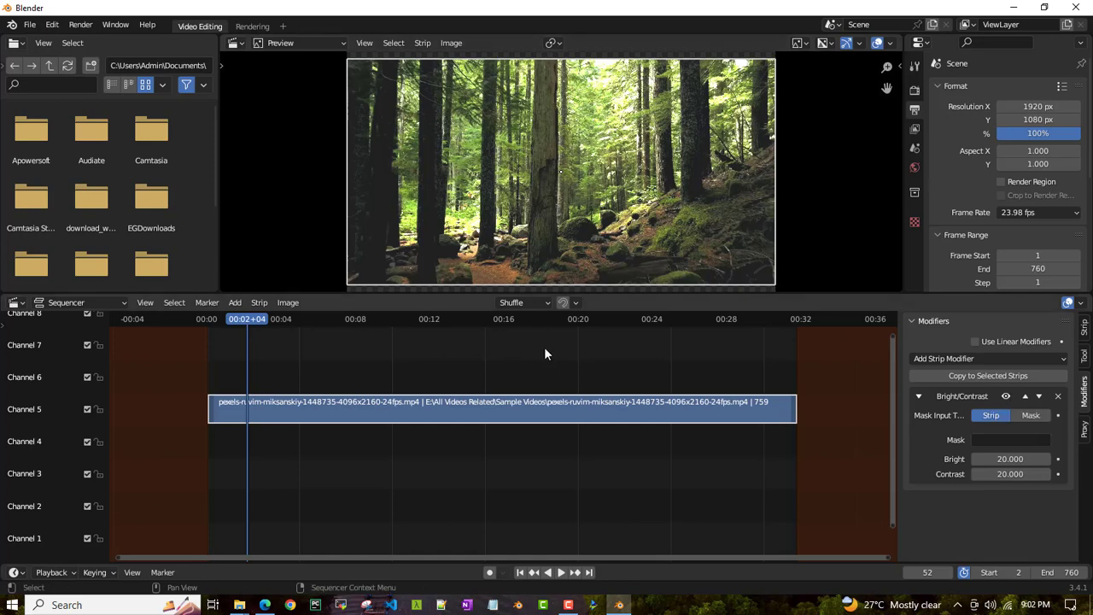
# Play the brightened forest clip, stop it, and return the playhead to frame 2
pyautogui.click(562, 573)
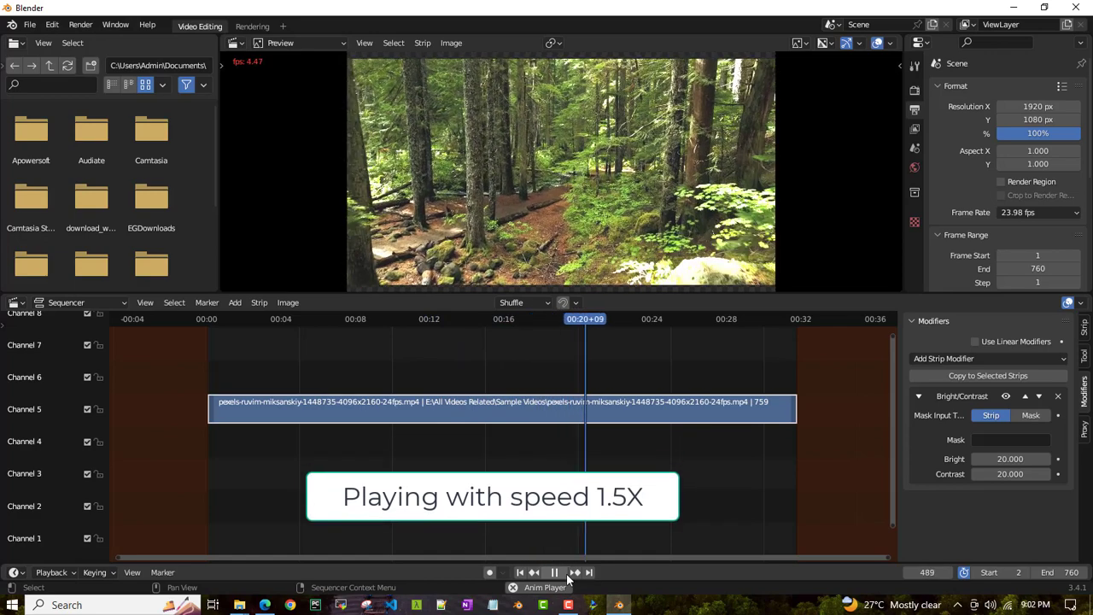
pyautogui.hotkey('shift', 'Left')
pyautogui.click(565, 577)
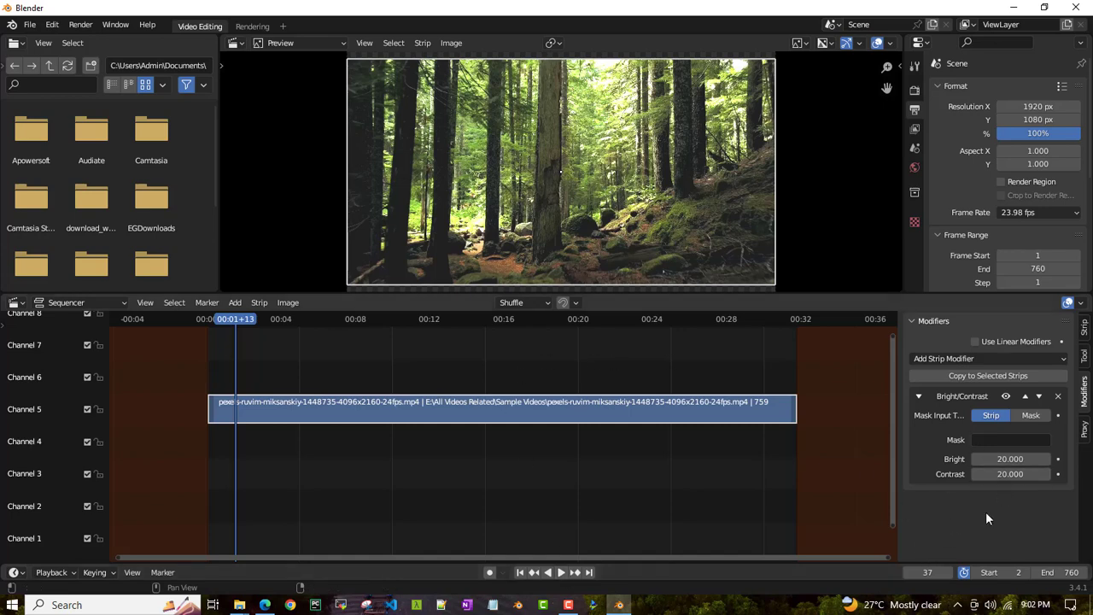
pyautogui.moveTo(238, 318); pyautogui.dragTo(208, 318)
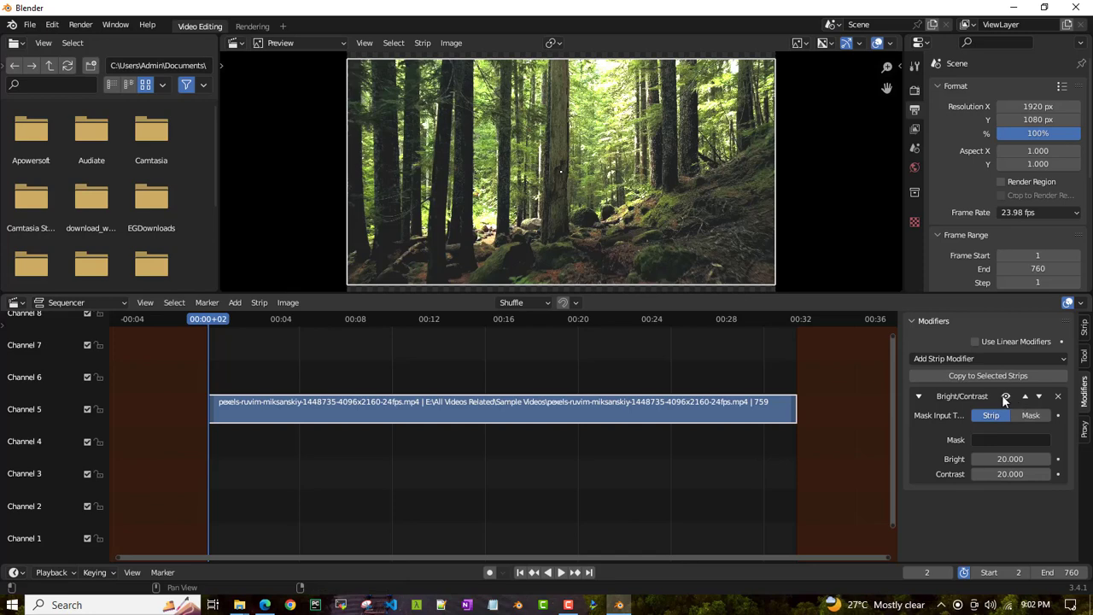
# Disable the Bright/Contrast modifier and play the original dark forest clip
pyautogui.click(1007, 397)
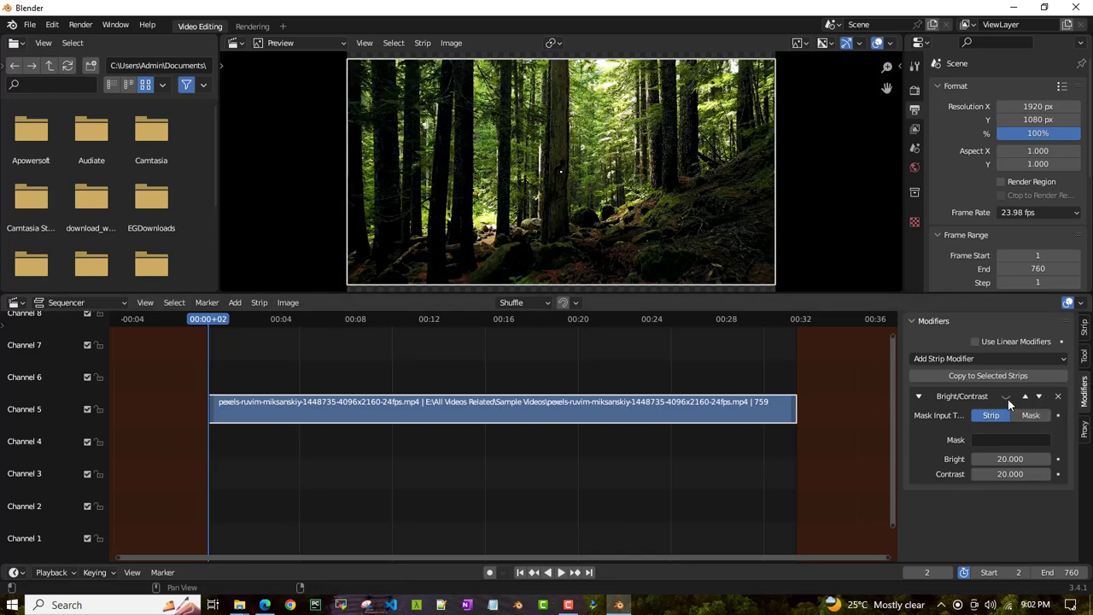
pyautogui.click(561, 572)
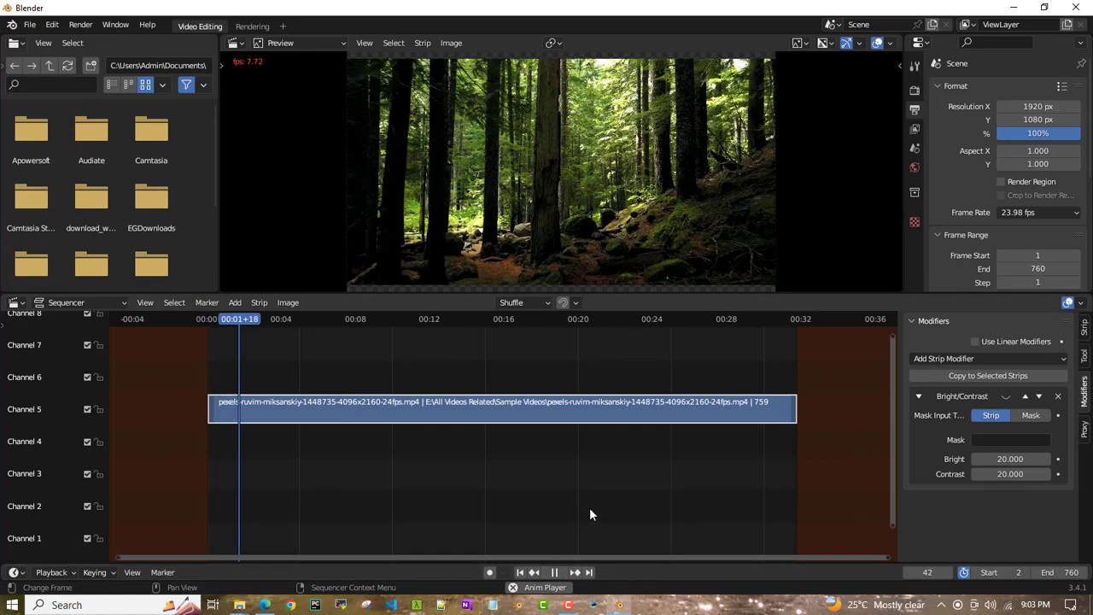